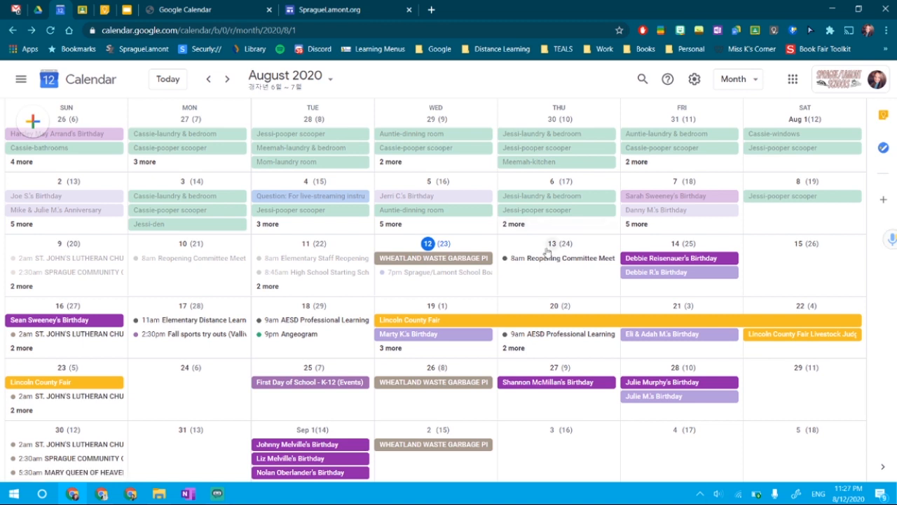
Create an appointment slots entry on Thursday, August 13 with the title "Office Hours"
left_click(528, 283)
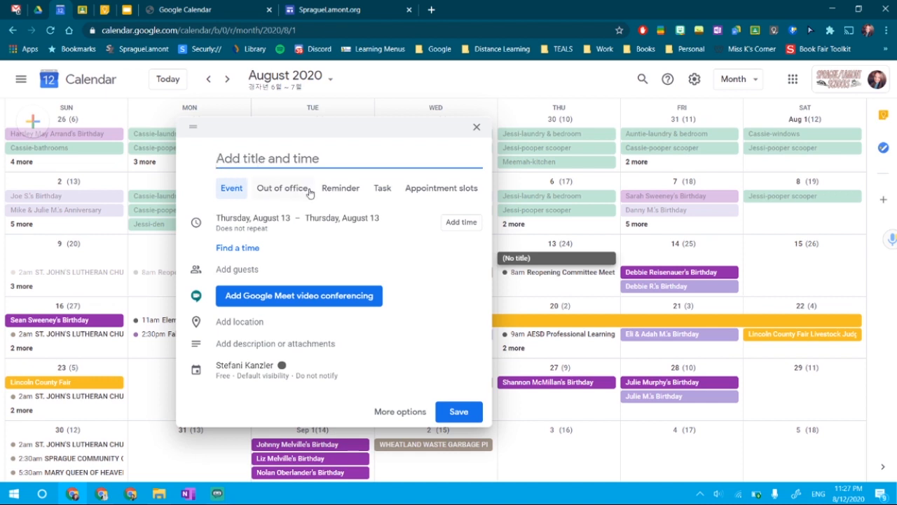
left_click(450, 196)
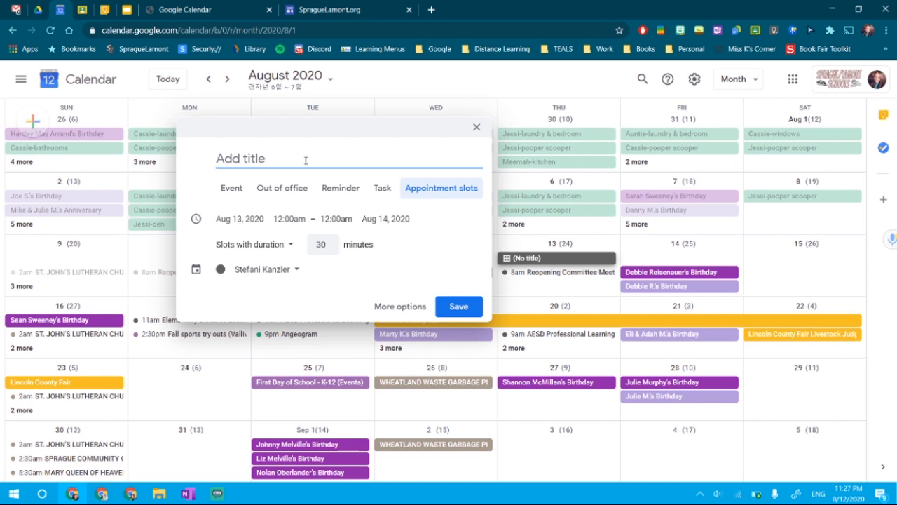
type("Office Hours")
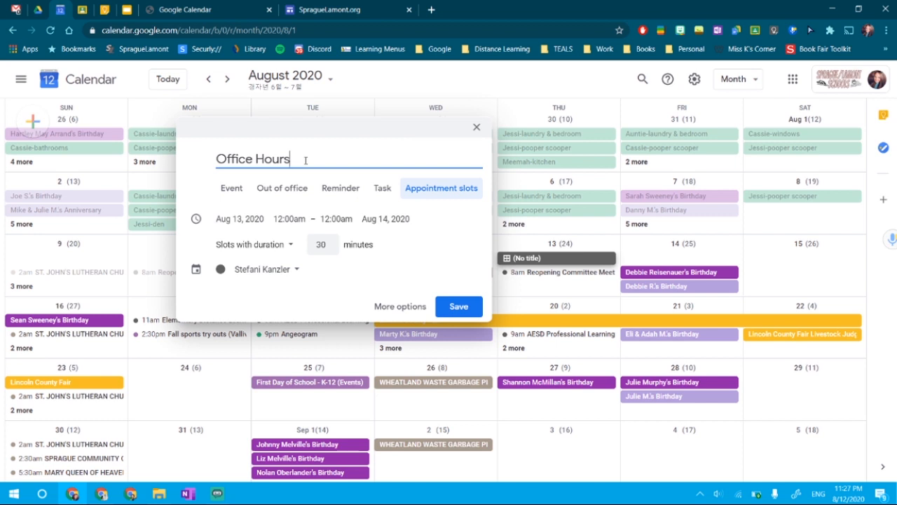
Set the Office Hours appointment slots to run from 1:00pm to 3:00pm
left_click(288, 218)
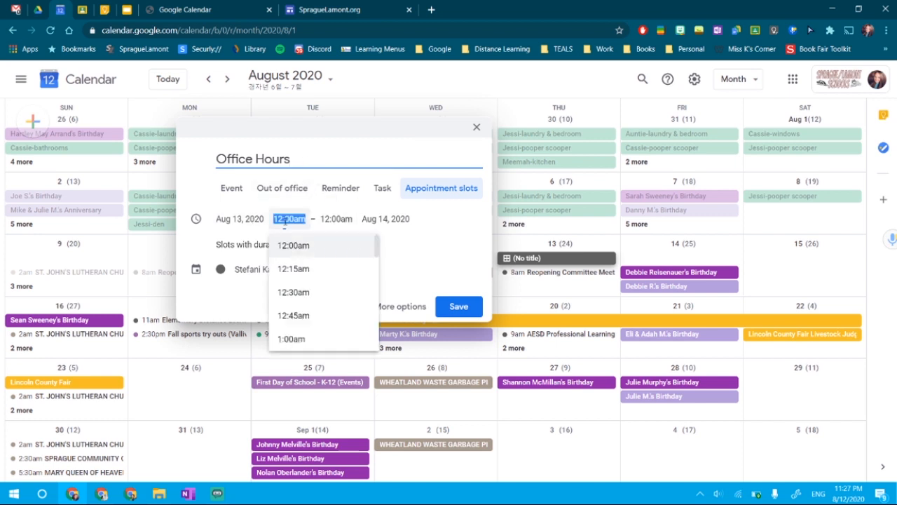
scroll(307, 311, "down", 4)
scroll(307, 310, "down", 10)
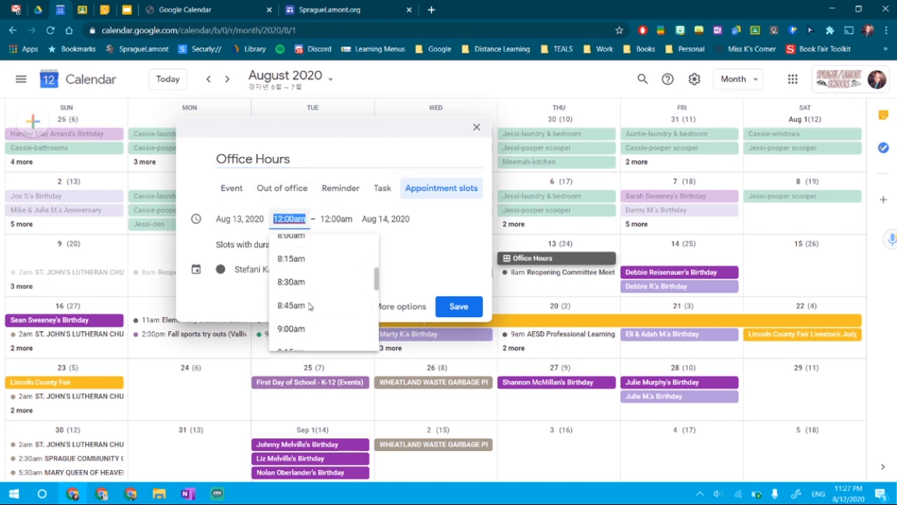
scroll(310, 304, "down", 2)
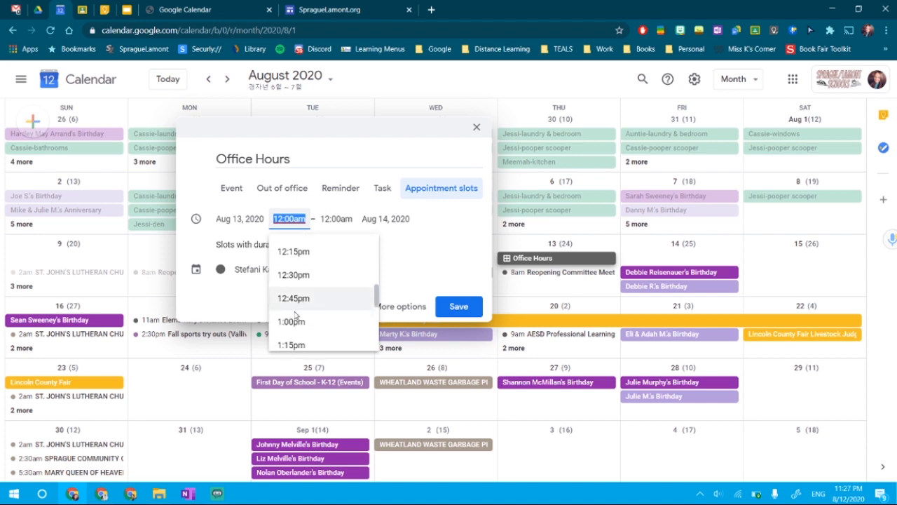
left_click(311, 309)
left_click(330, 219)
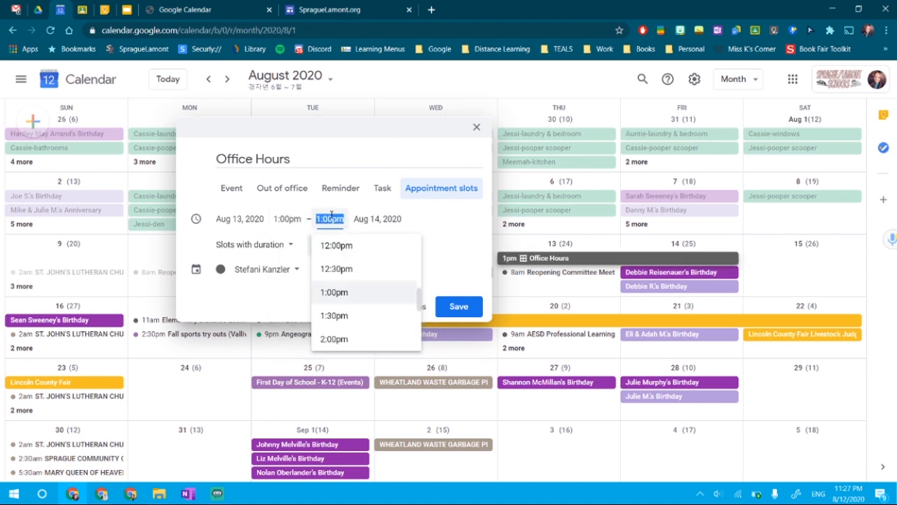
scroll(343, 311, "down", 2)
left_click(344, 312)
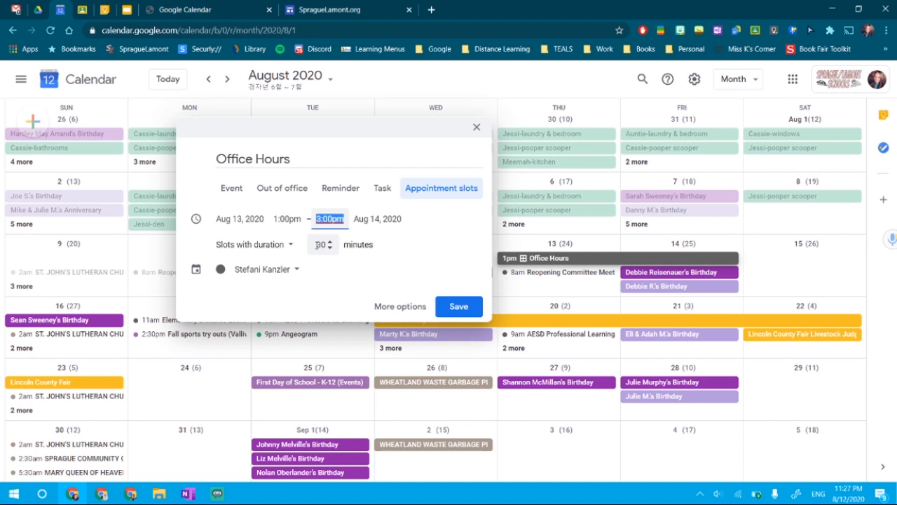
Keep slots with duration at 30 minutes, assign the entry to the Elementary Class Schedule calendar, and save it
left_click(290, 245)
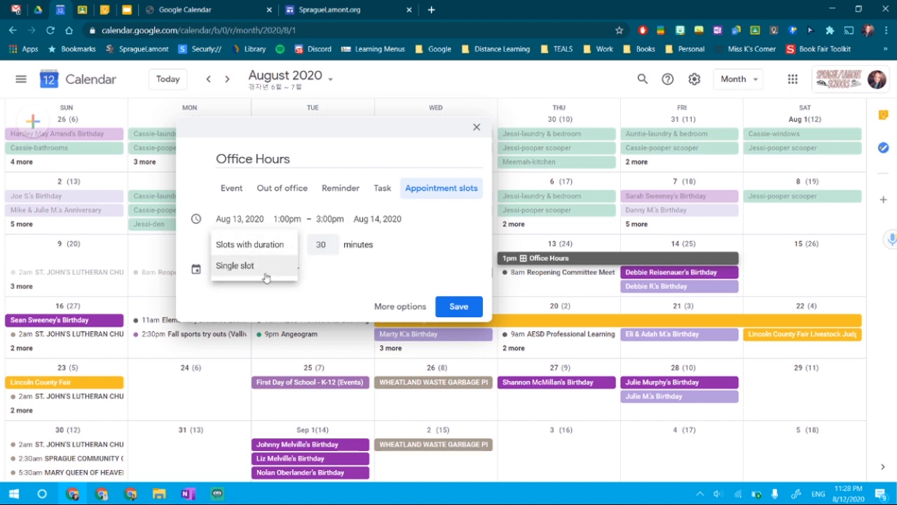
left_click(392, 247)
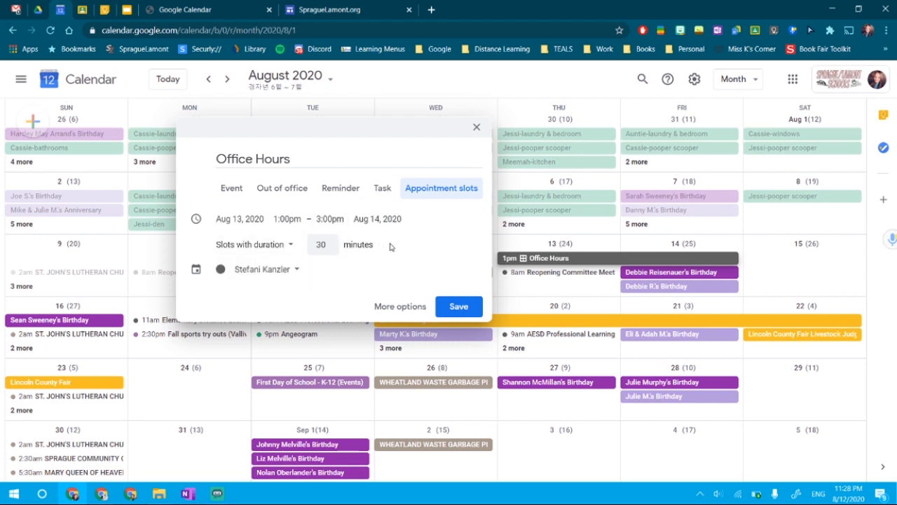
left_click(297, 270)
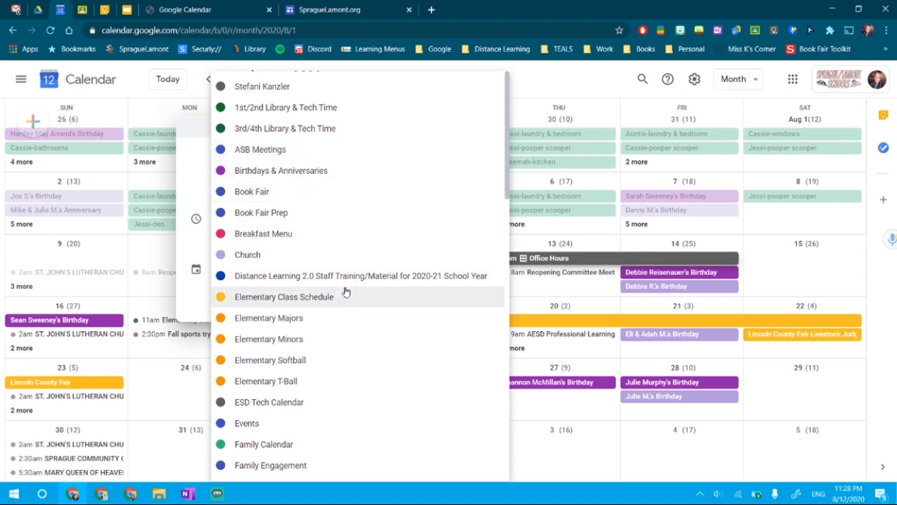
left_click(297, 300)
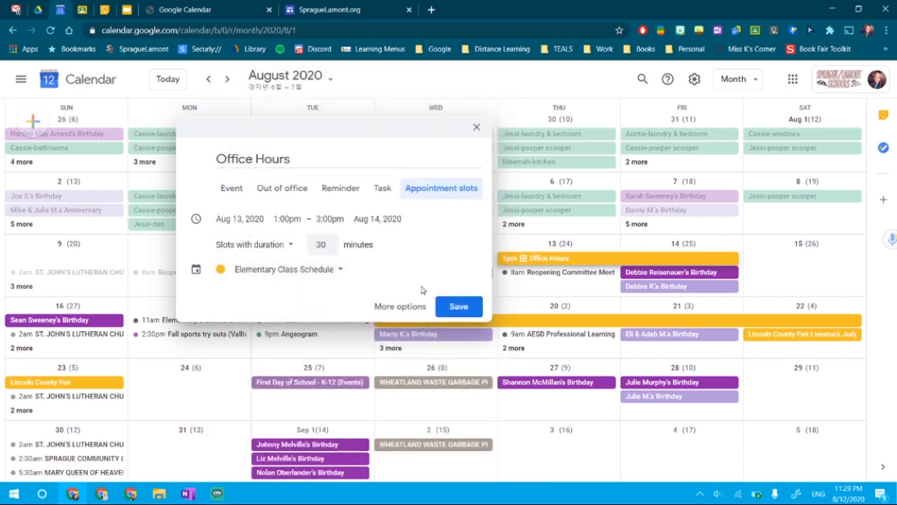
right_click(457, 310)
left_click(457, 309)
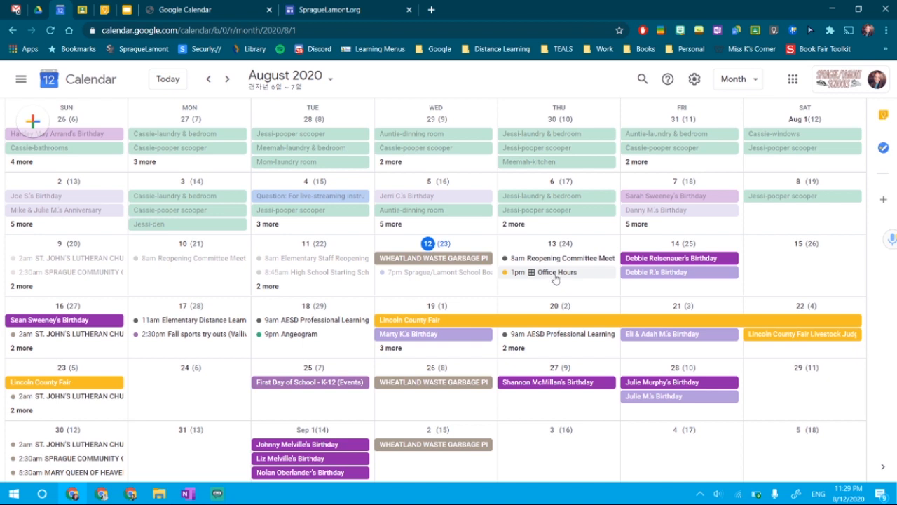
Show the details of the August 13 Office Hours entry and close the leftover Google Calendar page beside the site editor
left_click(554, 277)
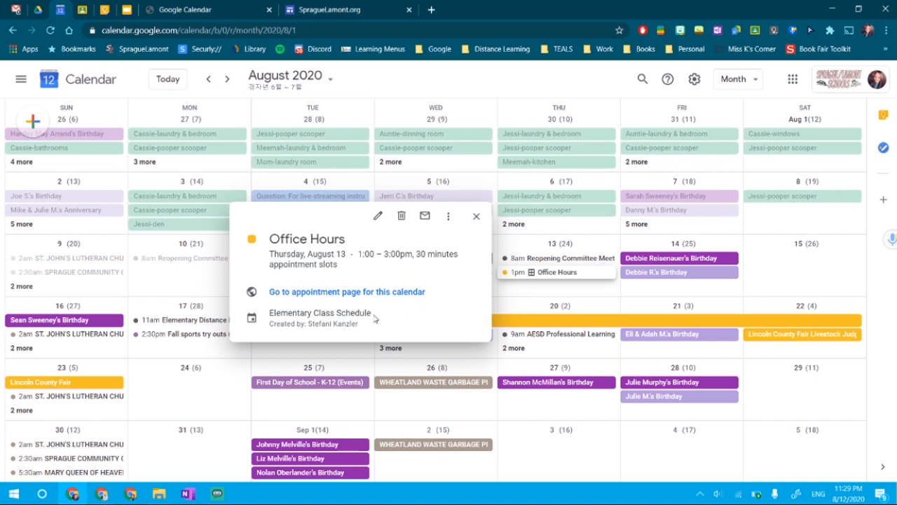
key("ctrl+Tab")
scroll(376, 266, "up", 3)
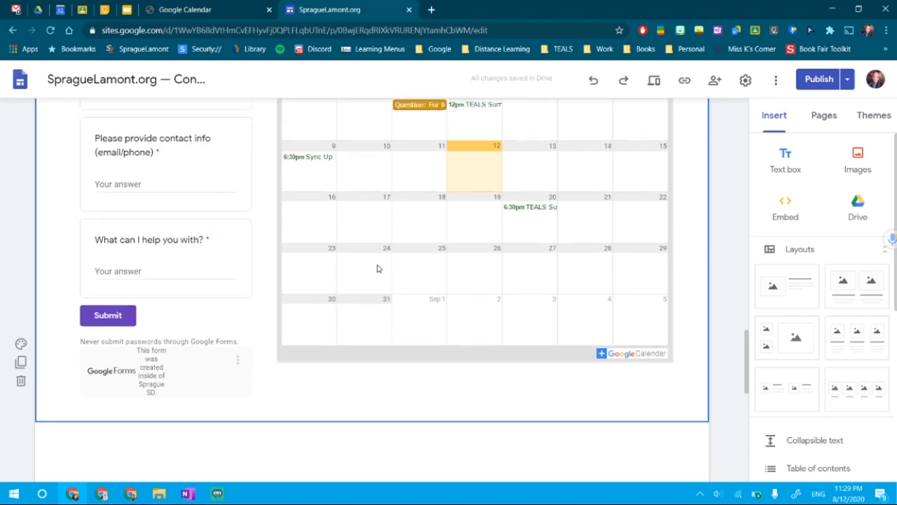
scroll(377, 269, "up", 1)
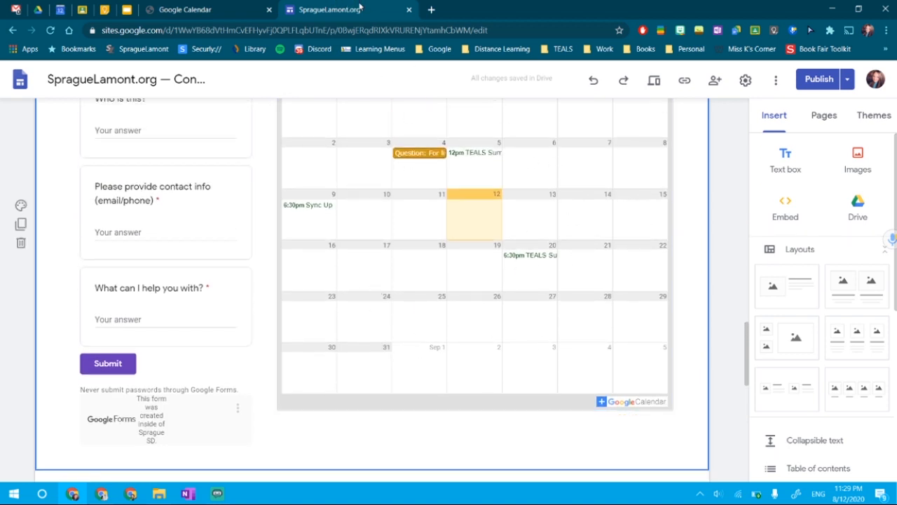
left_click(203, 9)
key("ctrl+w")
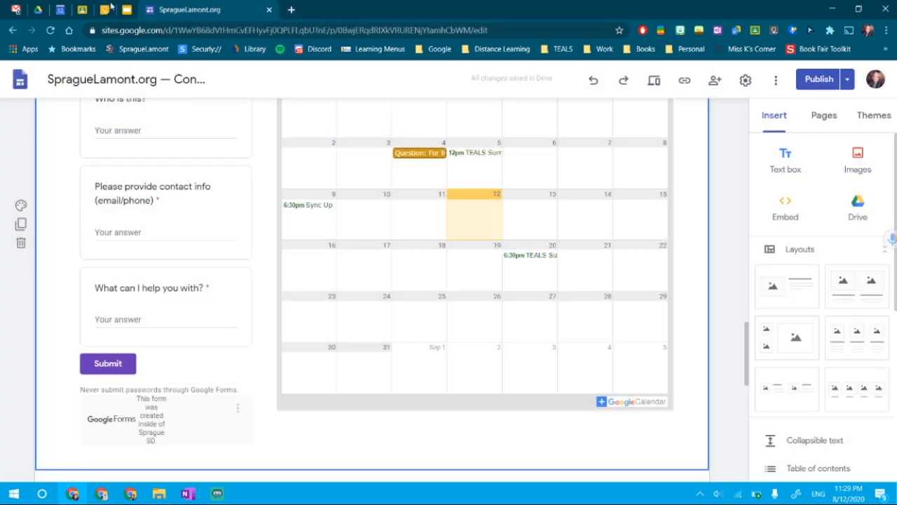
left_click(61, 9)
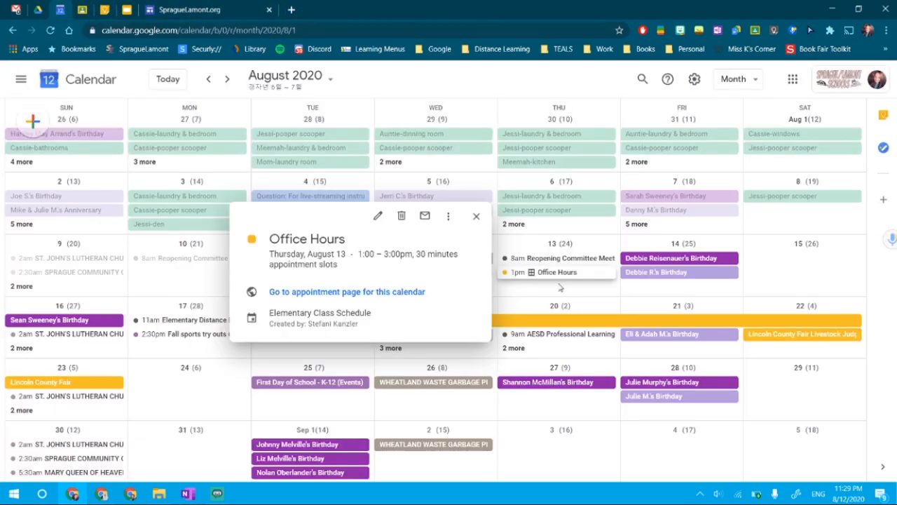
Open the appointment page for the Office Hours calendar and copy its web address
right_click(361, 296)
left_click(326, 293)
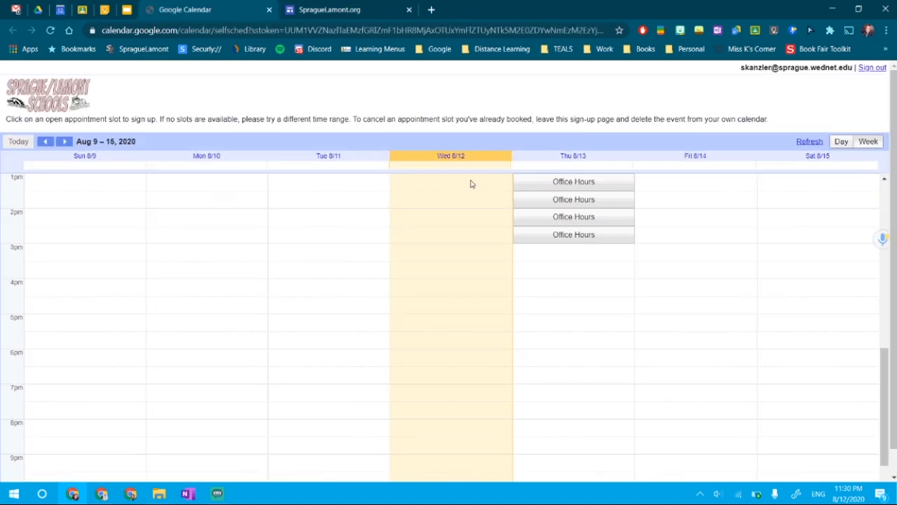
scroll(647, 286, "up", 3)
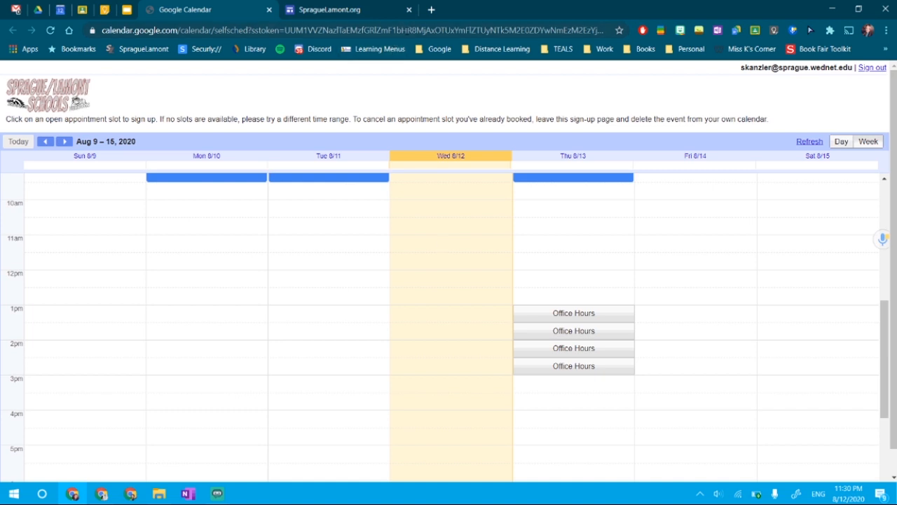
right_click(406, 30)
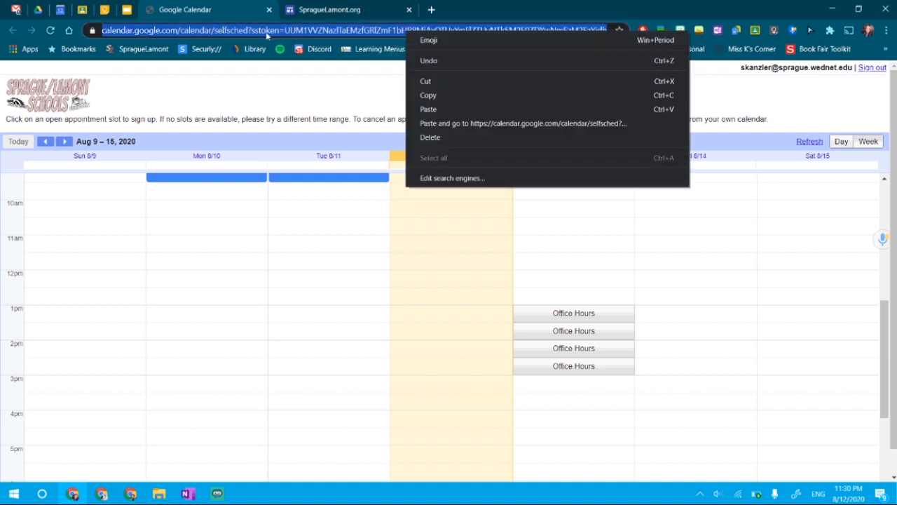
left_click(439, 94)
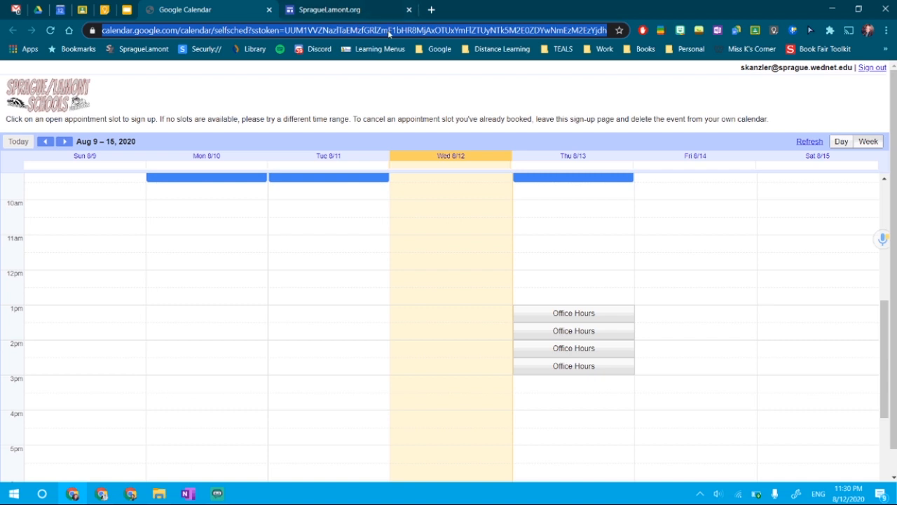
In the SpragueLamont.org site editor, embed the copied appointment page by URL in the empty area below the contact form and calendar
left_click(348, 15)
scroll(350, 294, "down", 3)
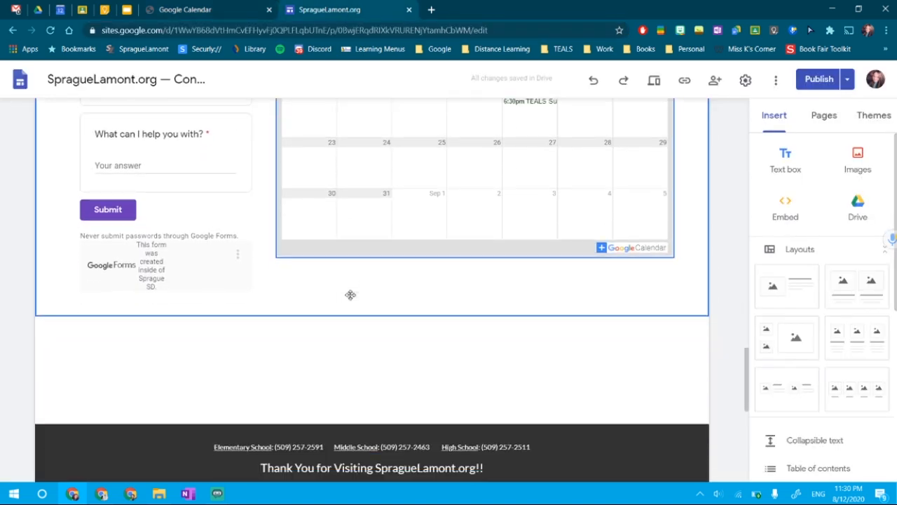
left_click(381, 341)
double_click(381, 339)
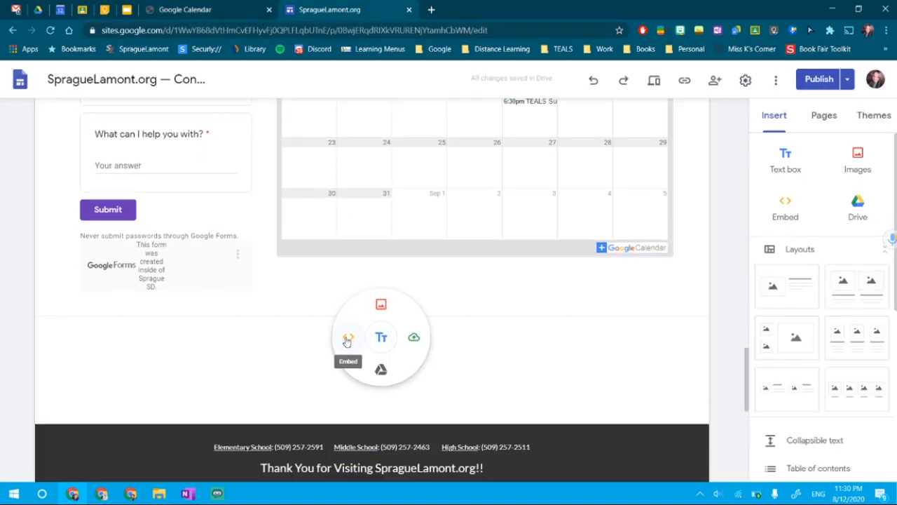
right_click(346, 341)
key("Escape")
left_click(346, 339)
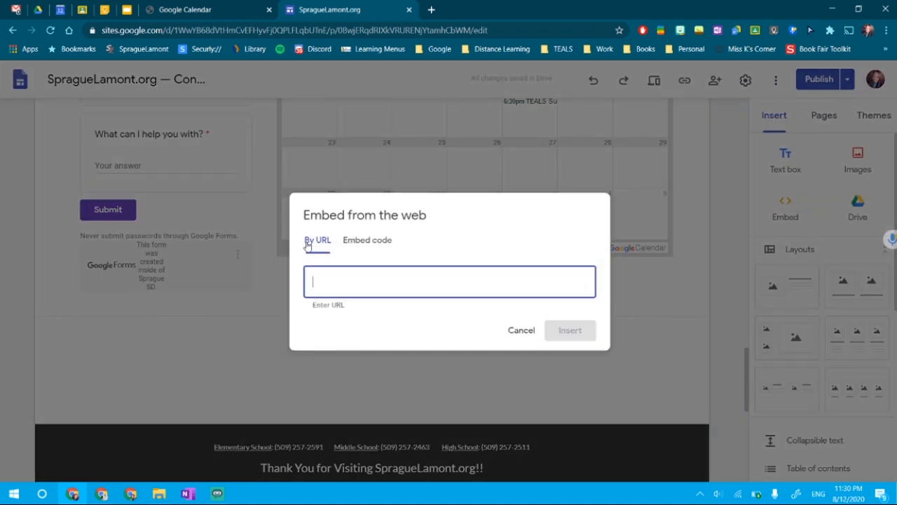
right_click(350, 279)
left_click(406, 365)
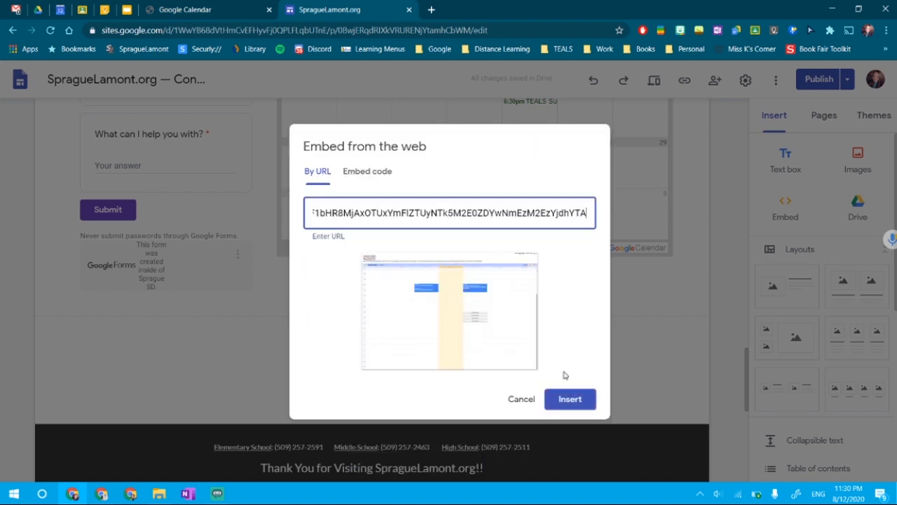
left_click(570, 398)
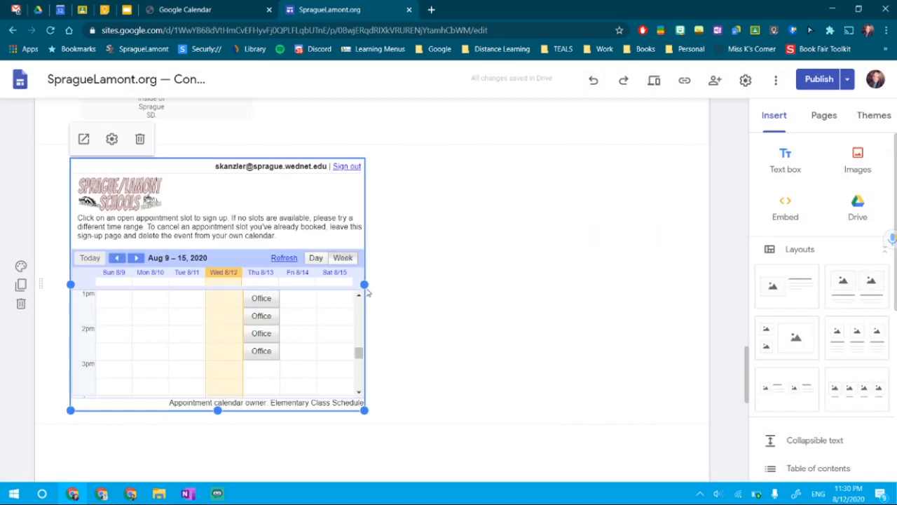
Widen the embedded appointment calendar to the full content width and publish the site
left_click_drag(365, 288, 673, 284)
scroll(506, 194, "up", 3)
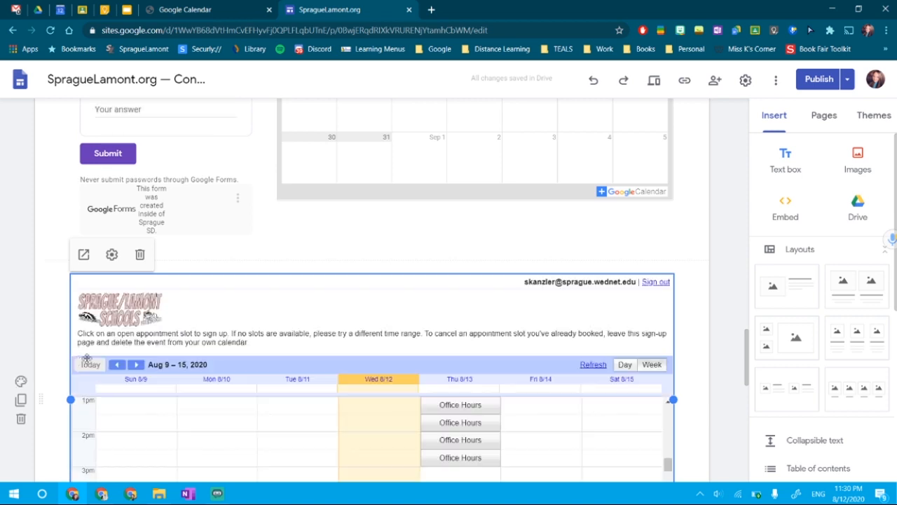
scroll(351, 391, "down", 1)
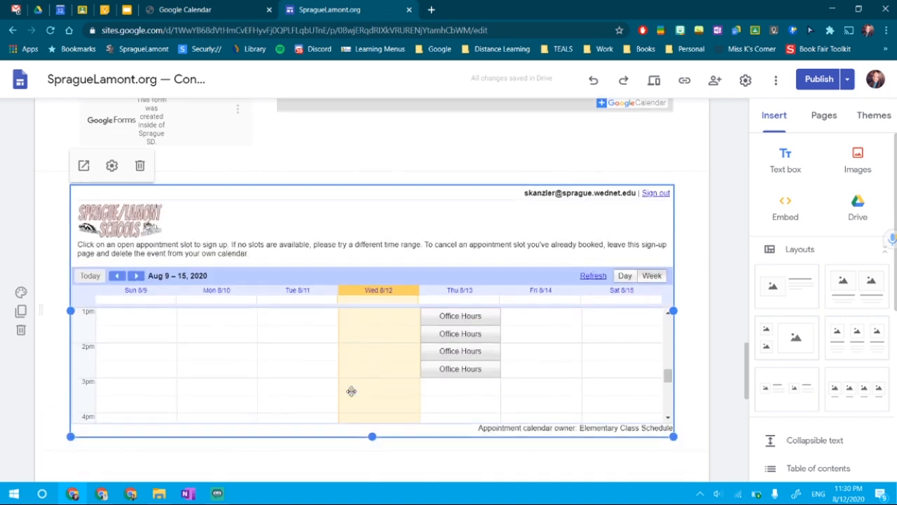
scroll(351, 390, "down", 1)
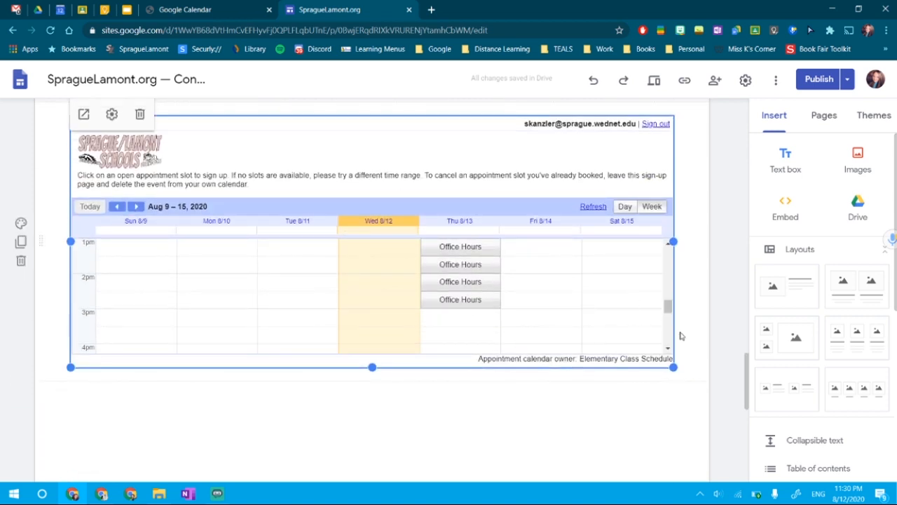
left_click(821, 80)
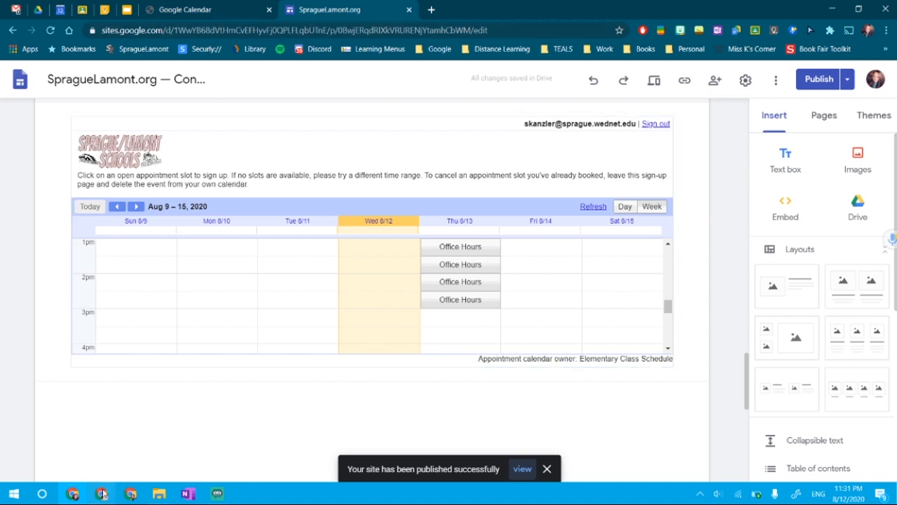
Switch to the browser window with the live teacher page and examine the Office Hours slots in the appointment calendar below the contact form
mouse_move(101, 495)
left_click(98, 438)
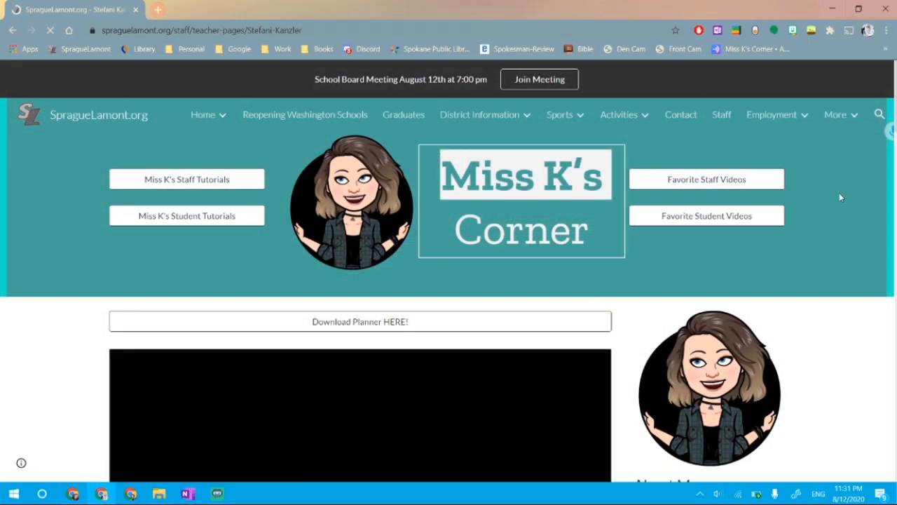
scroll(841, 197, "down", 2)
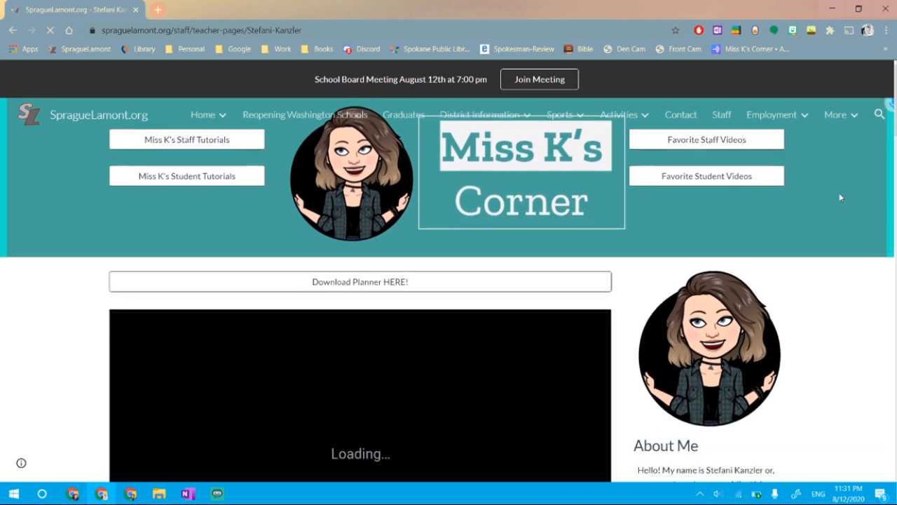
scroll(846, 341, "down", 3)
scroll(846, 341, "down", 12)
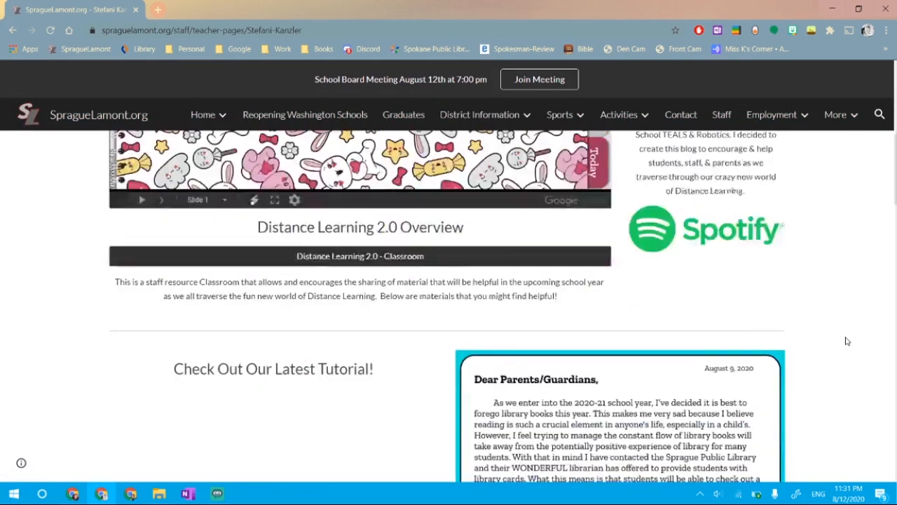
scroll(846, 341, "down", 8)
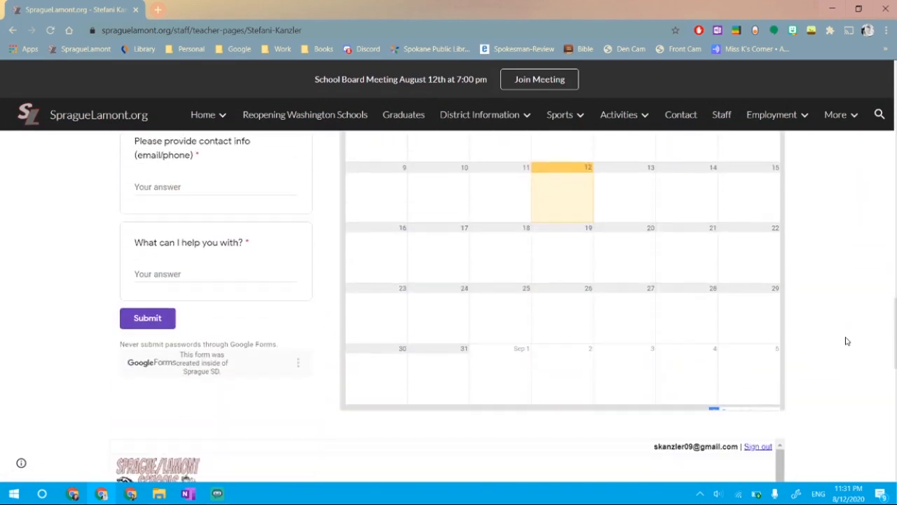
scroll(846, 340, "down", 1)
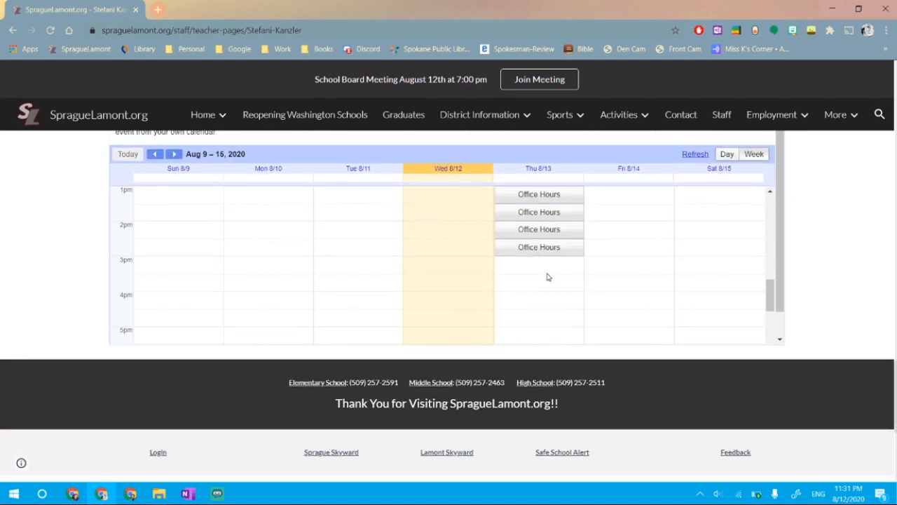
scroll(619, 271, "up", 2)
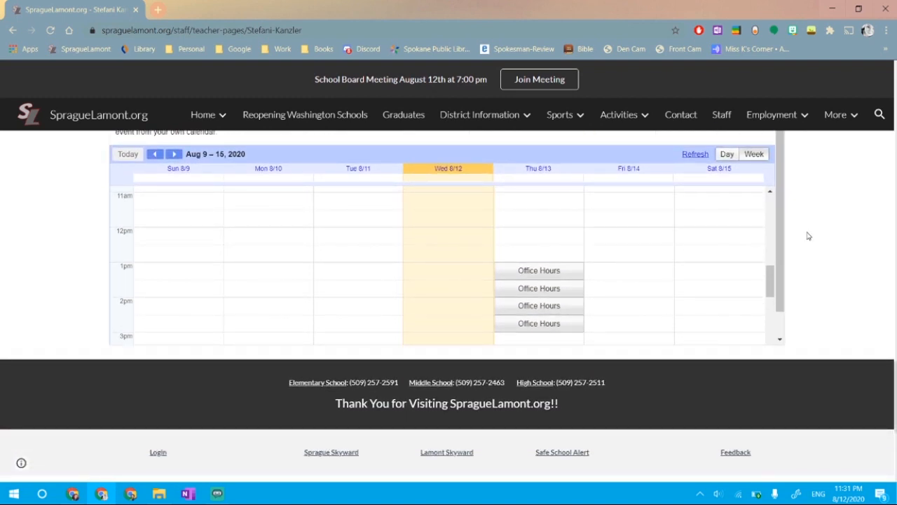
scroll(807, 234, "up", 1)
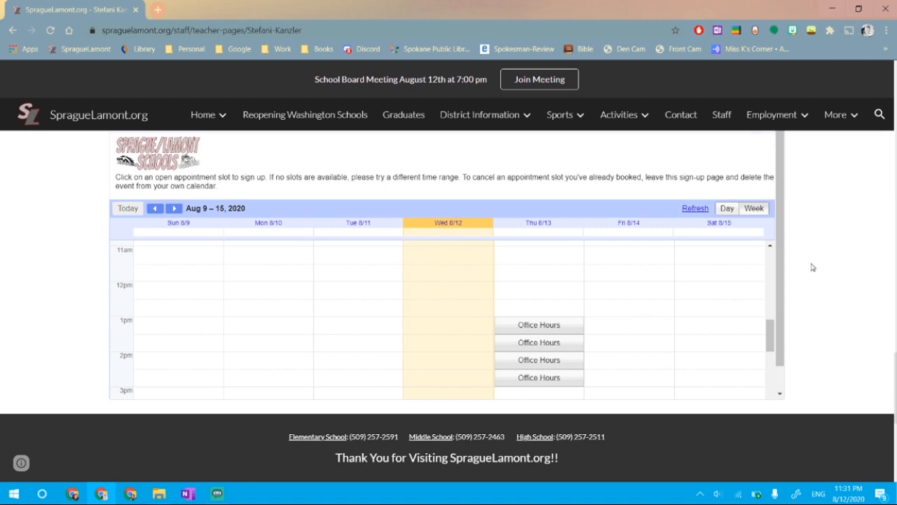
scroll(812, 267, "down", 1)
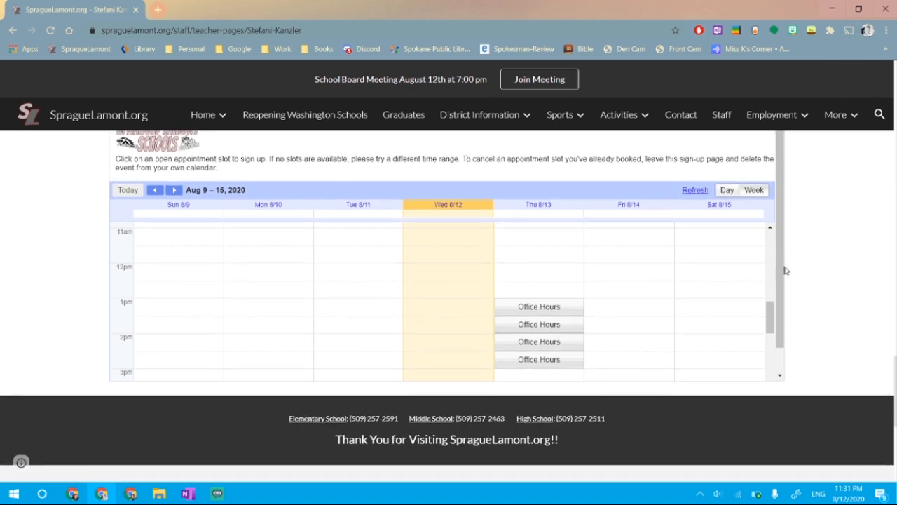
scroll(768, 282, "down", 1)
scroll(768, 282, "down", 1)
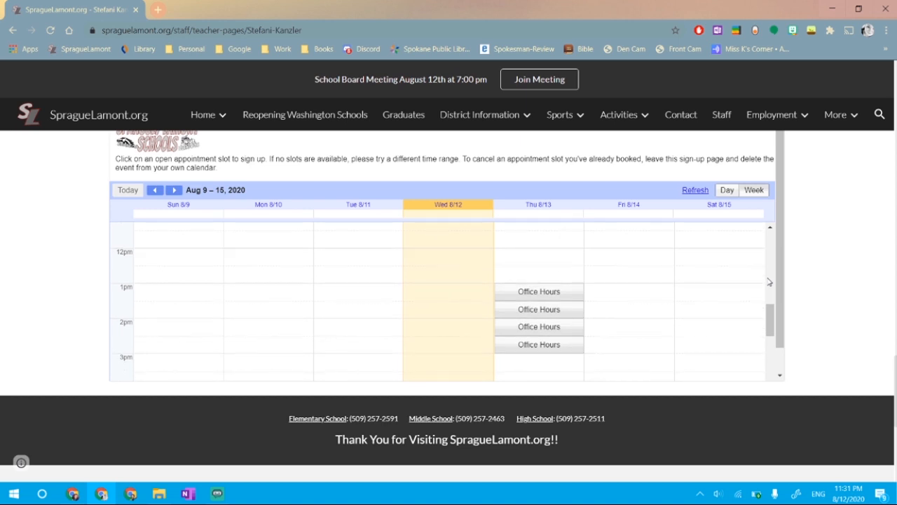
Start booking the Thursday, August 13, 2:00pm – 2:30pm Office Hours slot and replace its title with the attendee's first name
left_click(545, 324)
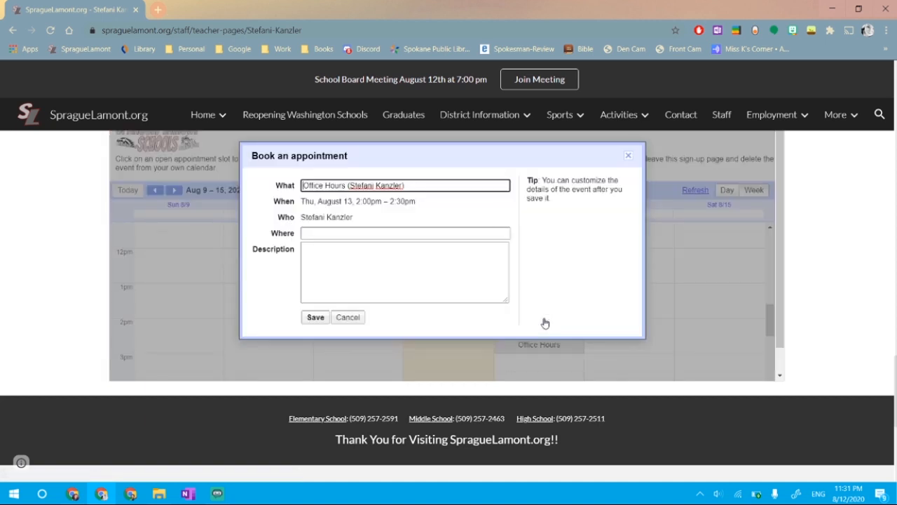
triple_click(427, 184)
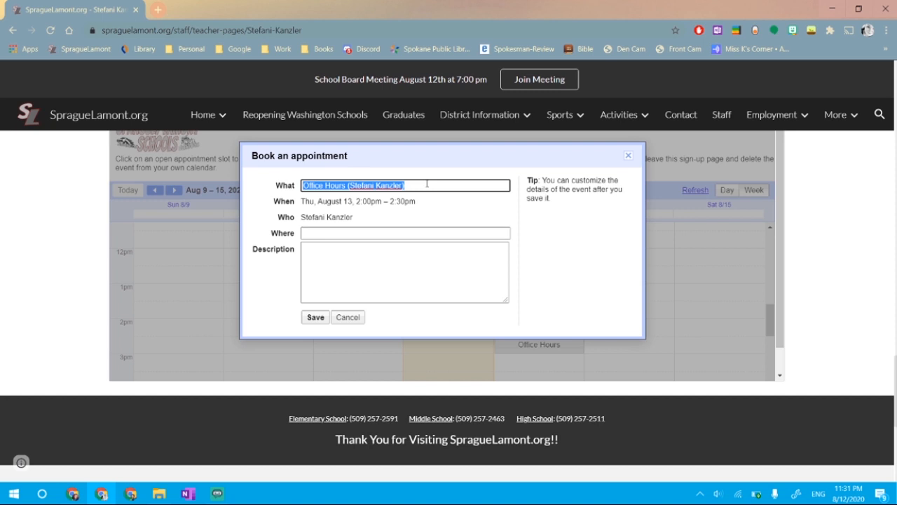
type("Stefan")
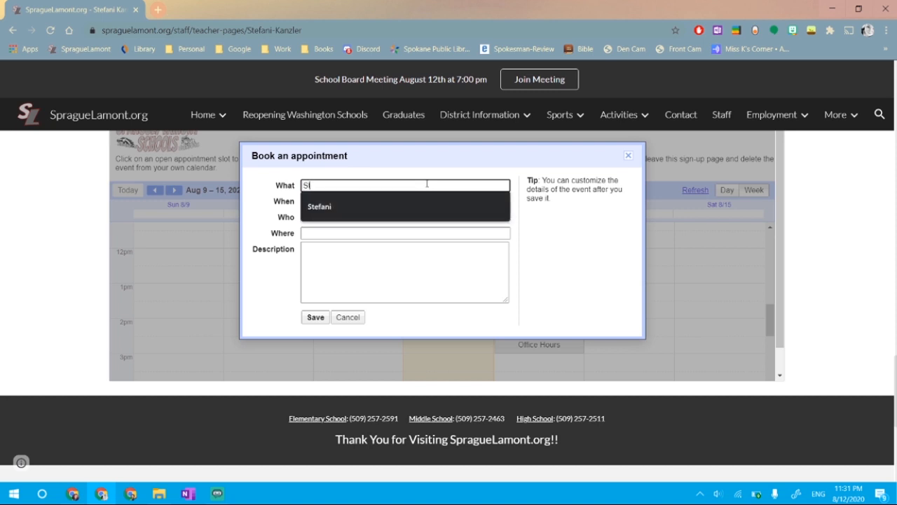
type("i")
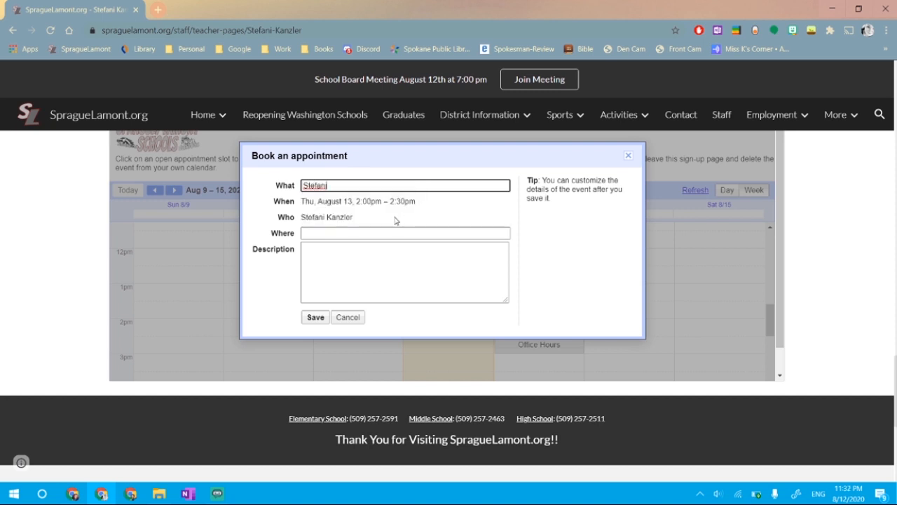
Set the appointment's location to "Google Meet" and its description to "My Chromebook won't print.", and save the booking
left_click(384, 235)
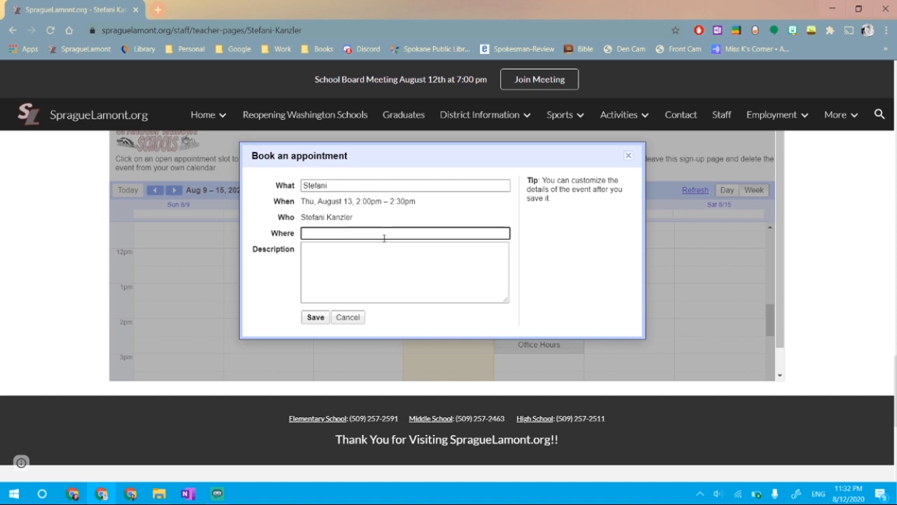
type("Google Meet")
key("Tab")
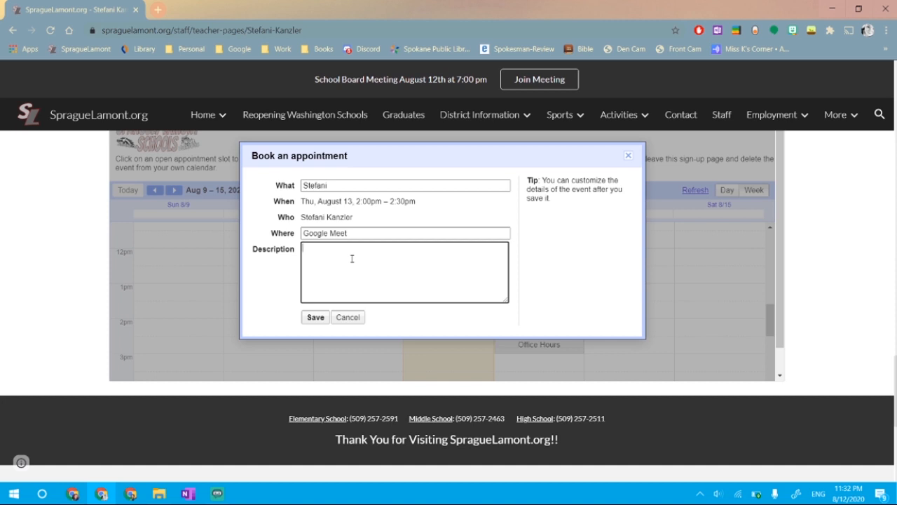
type("My CHromeb")
type("romb")
key("BackSpace")
type("ebook wo")
left_click(315, 319)
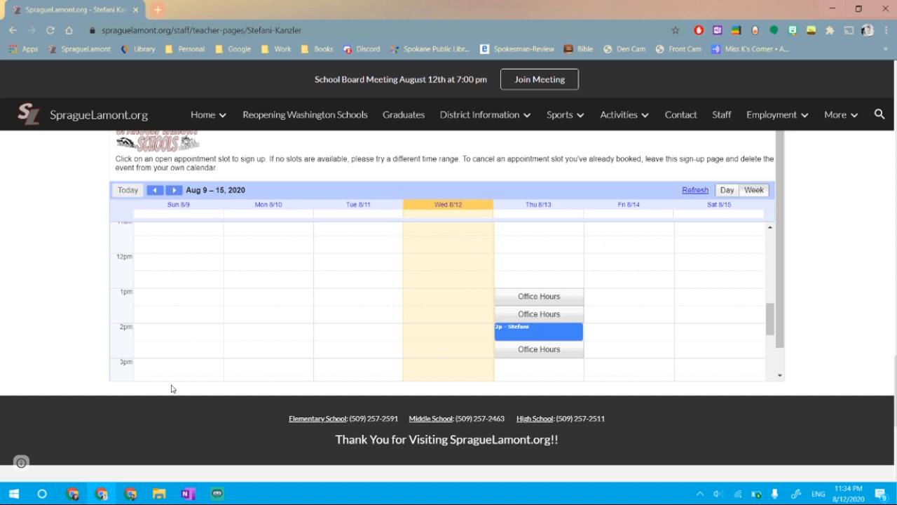
Return to the site editor's browser window, close the leftover Google Calendar page, and show the August 13 2pm booking's details in Calendar
left_click(75, 494)
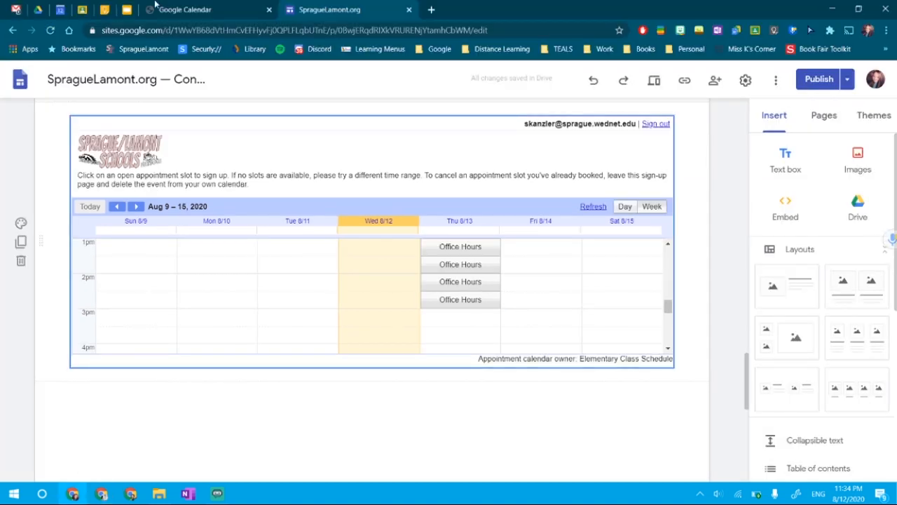
left_click(270, 11)
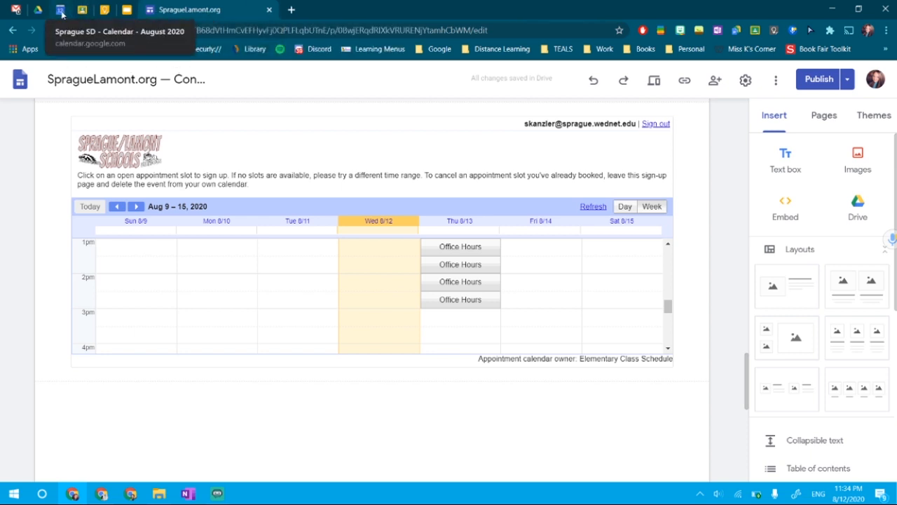
left_click(62, 14)
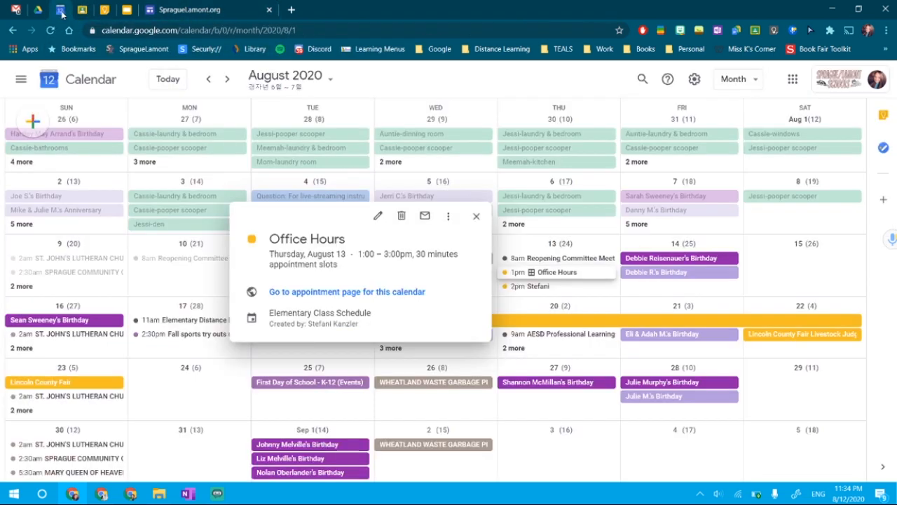
left_click(476, 217)
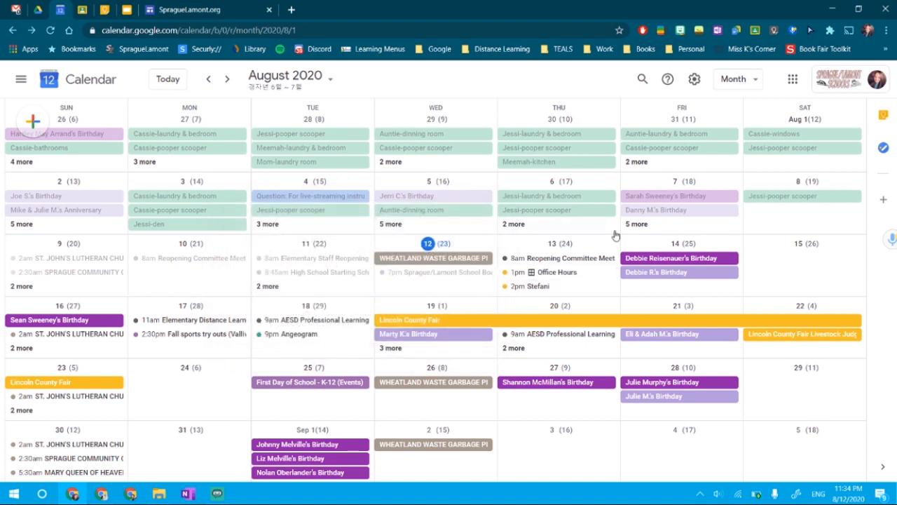
left_click(537, 289)
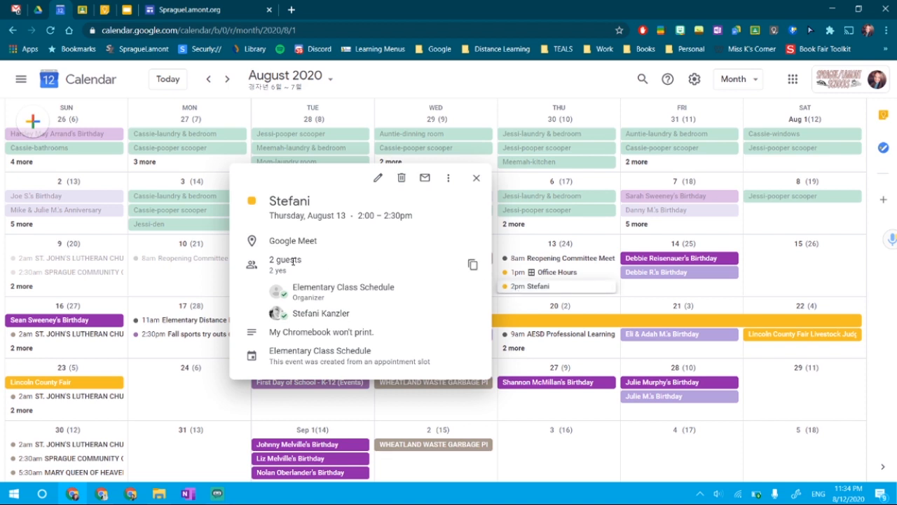